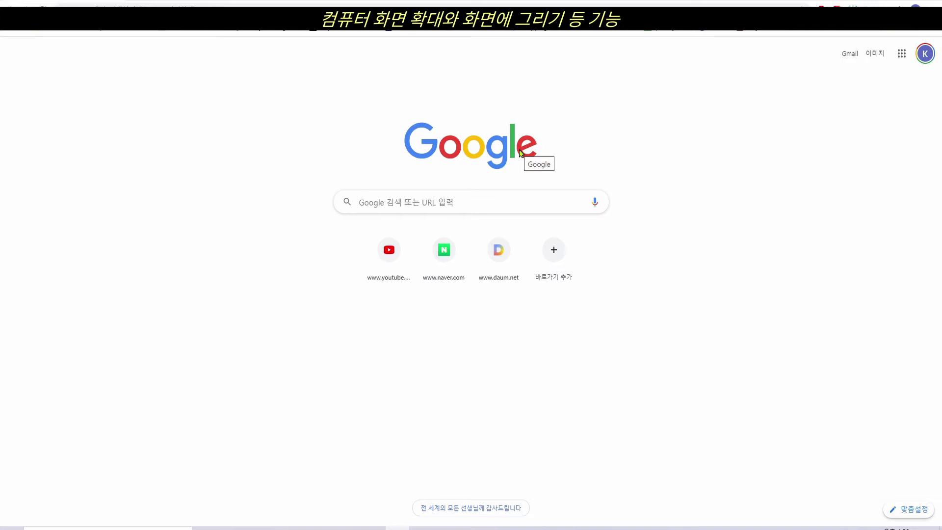
Step: Search Google for "zoomit" and open the Microsoft Docs page for ZoomIt from Windows Sysinternals
click(486, 198)
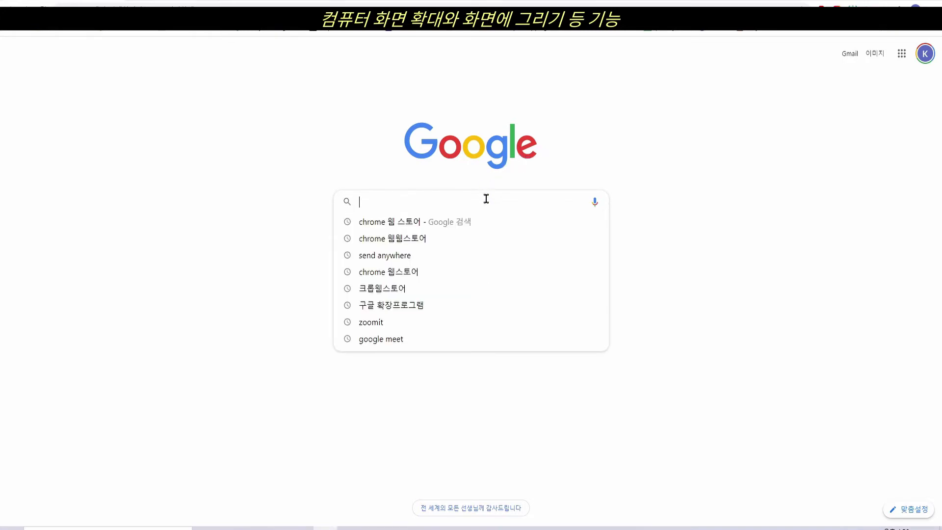
text(zoo)
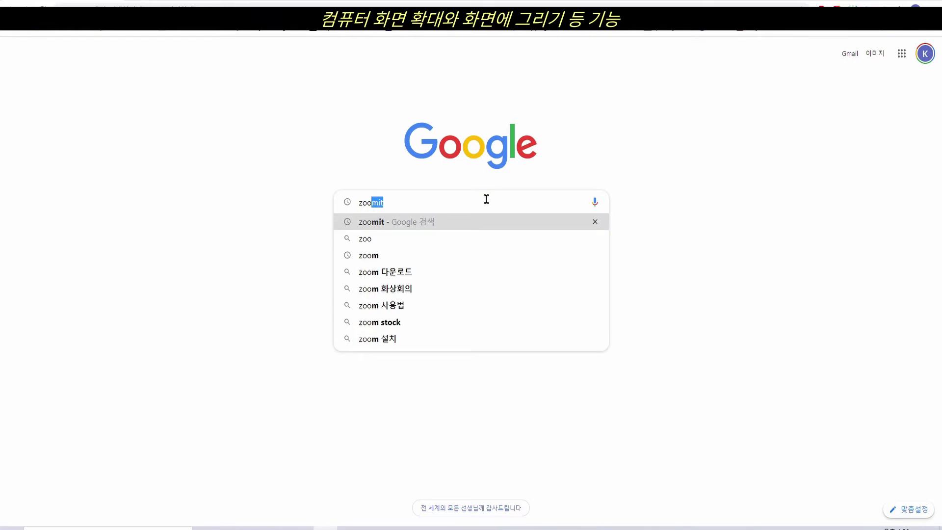
text(mit)
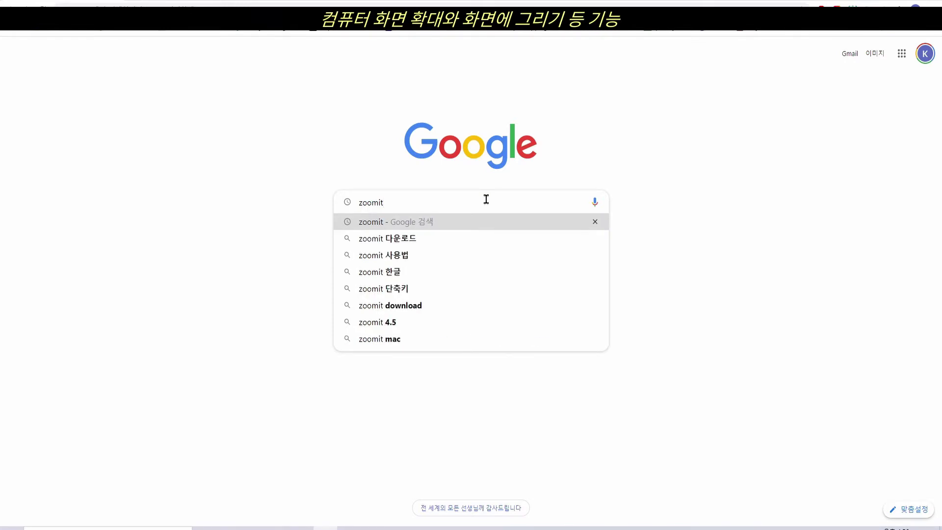
key(Return)
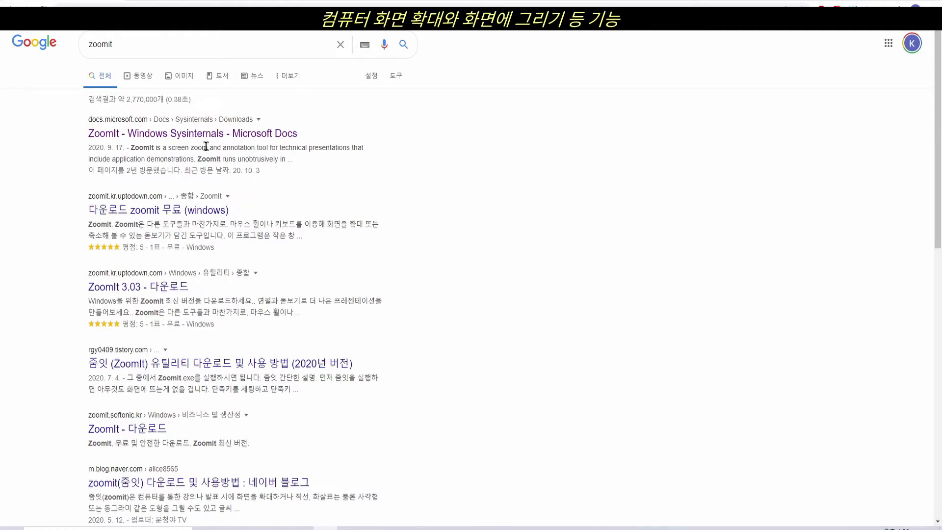
click(170, 140)
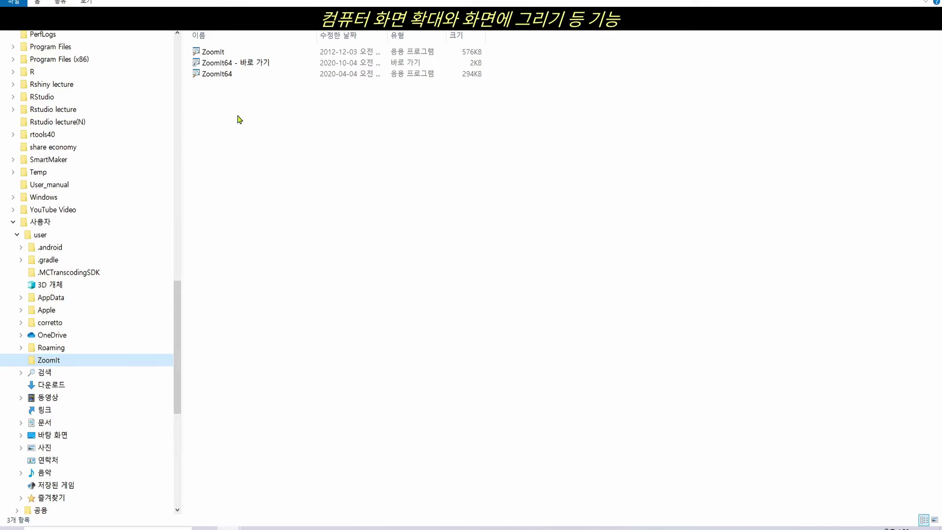
Step: Switch to ZoomIt, review the zoom settings in its options dialog and accept them
mouse_move(225, 79)
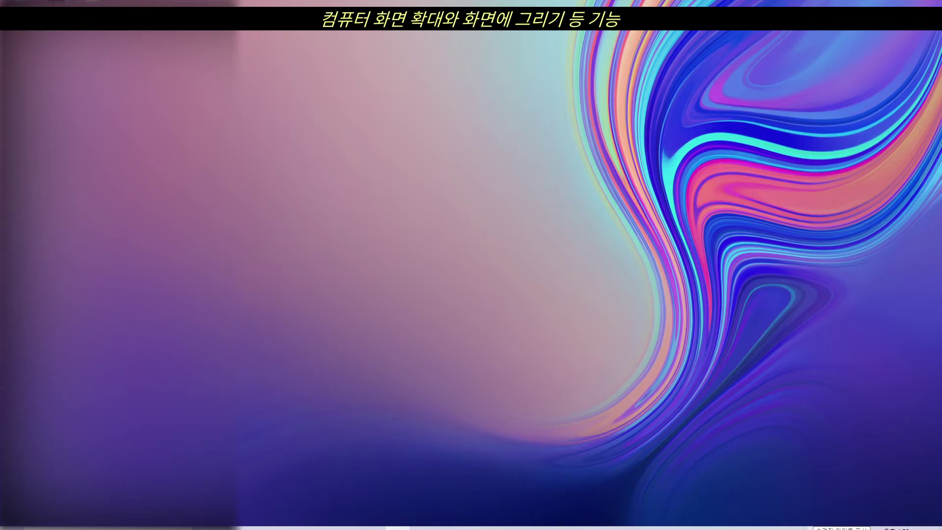
click(814, 529)
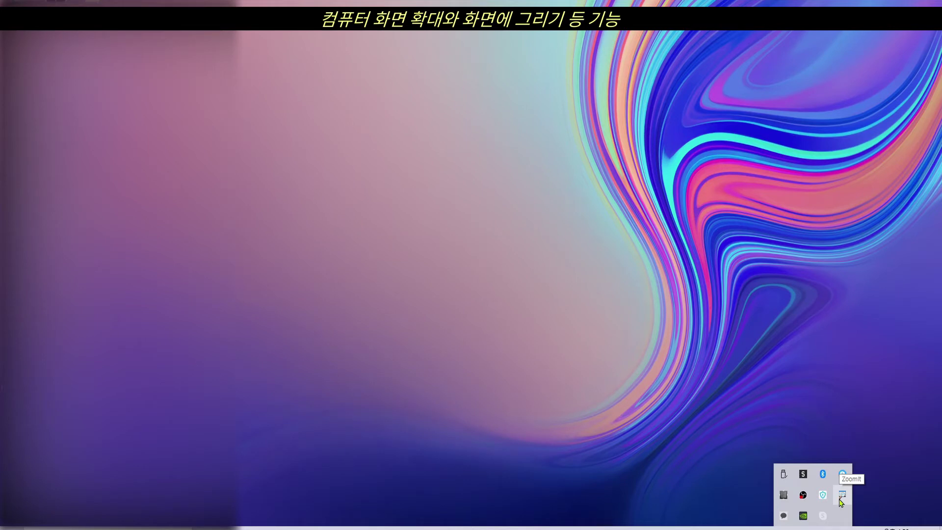
right_click(841, 501)
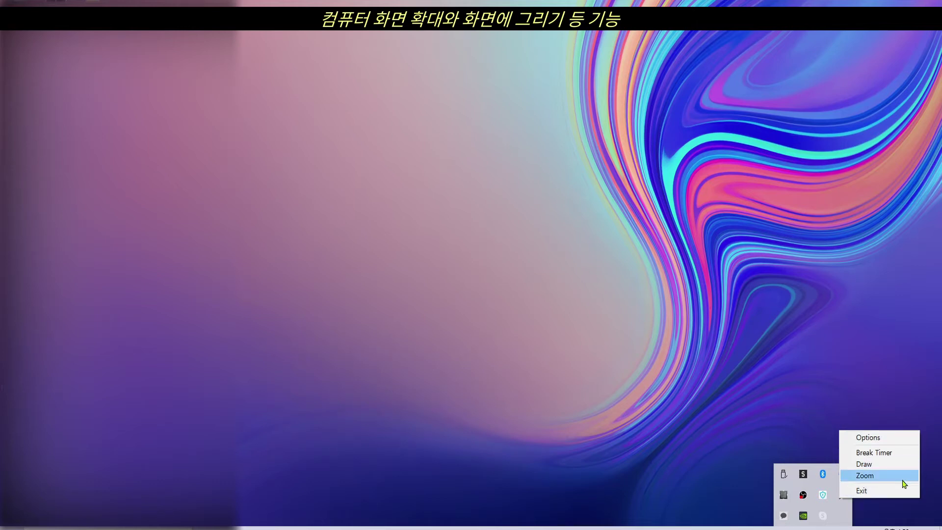
click(867, 438)
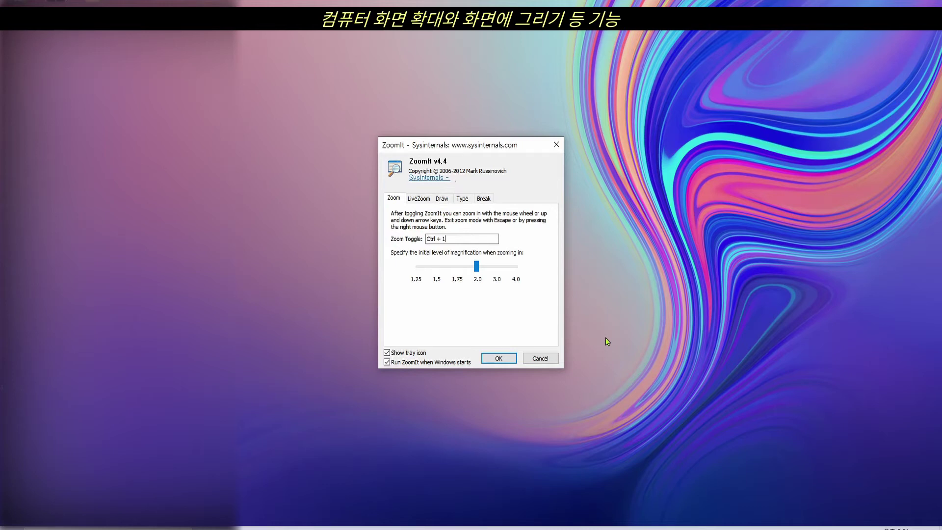
click(507, 364)
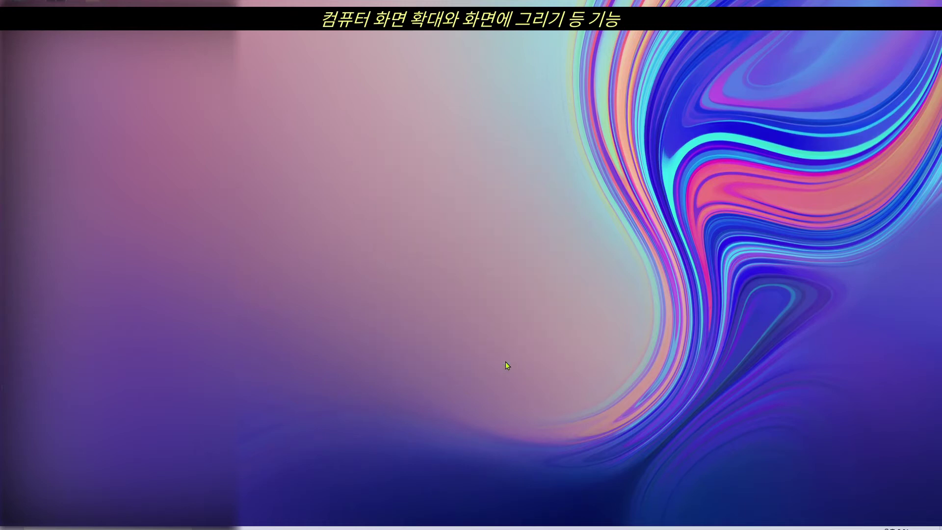
Step: Magnify the desktop with ZoomIt's Zoom mode and vary the magnification level in and out
key(ctrl+1)
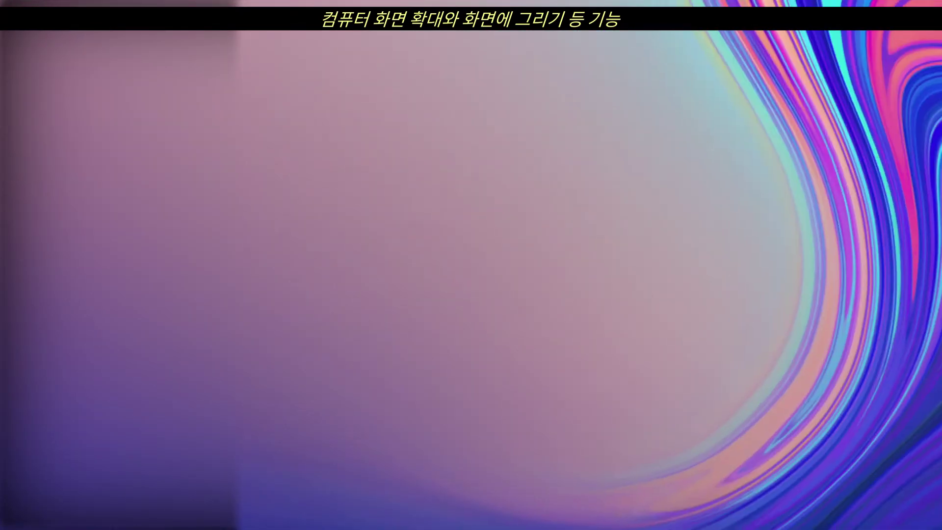
scroll(471, 265, up, 2)
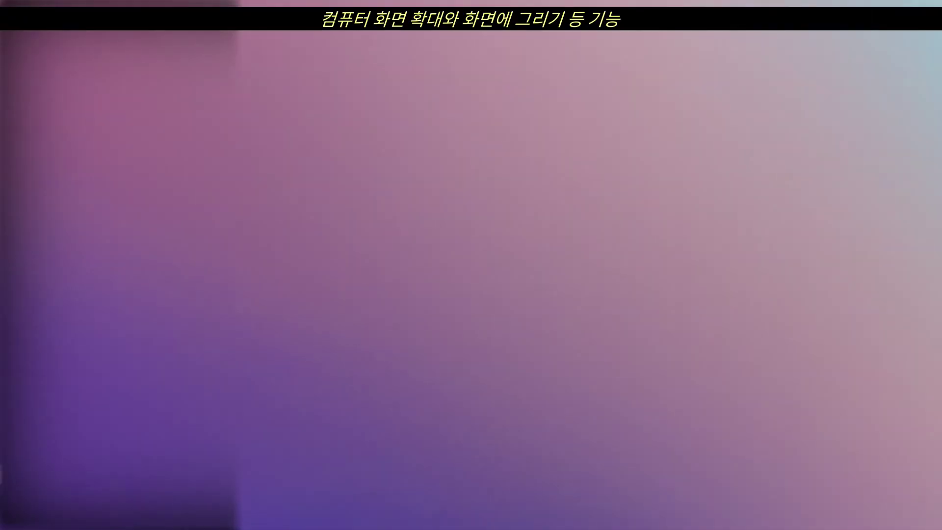
scroll(471, 265, down, 2)
scroll(472, 265, up, 3)
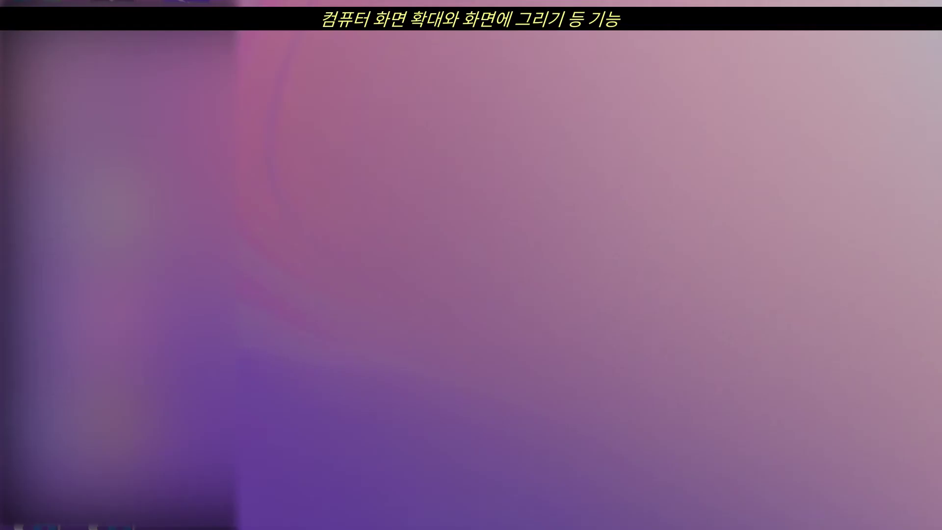
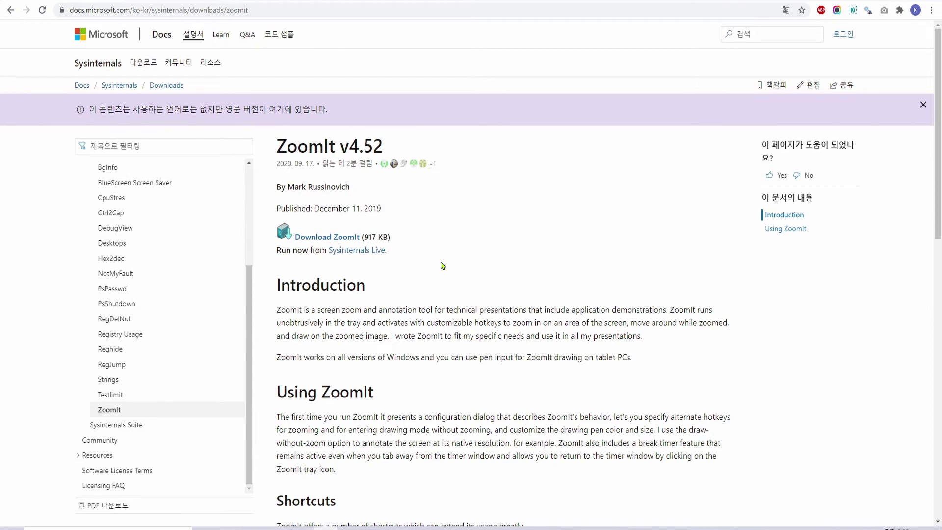
Step: In drawing mode, underline the ZoomIt v4.52 heading and circle the Download ZoomIt link in red, and erase all drawings
key(ctrl+2)
drag(270, 156, 420, 148)
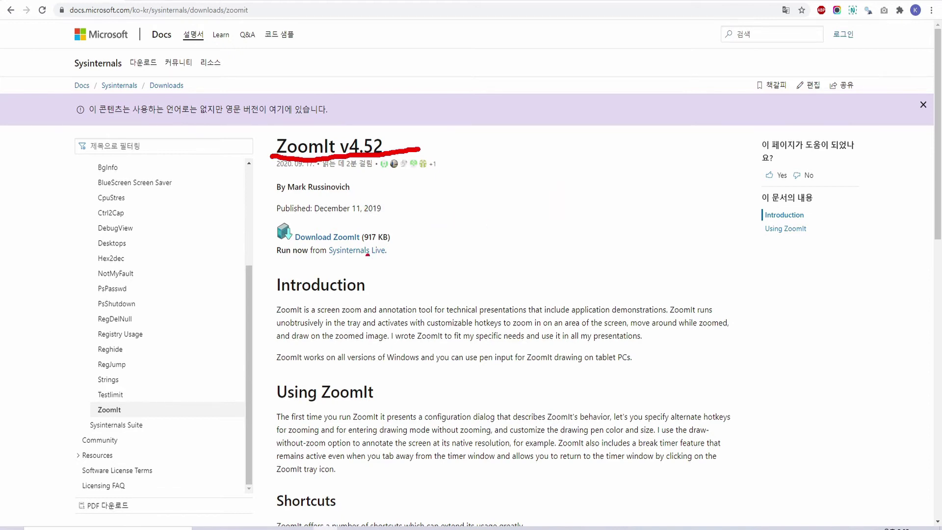
mouse_move(378, 270)
mouse_down()
mouse_move(323, 268)
mouse_move(266, 247)
mouse_move(320, 209)
mouse_move(394, 237)
mouse_move(377, 262)
mouse_move(355, 271)
mouse_up()
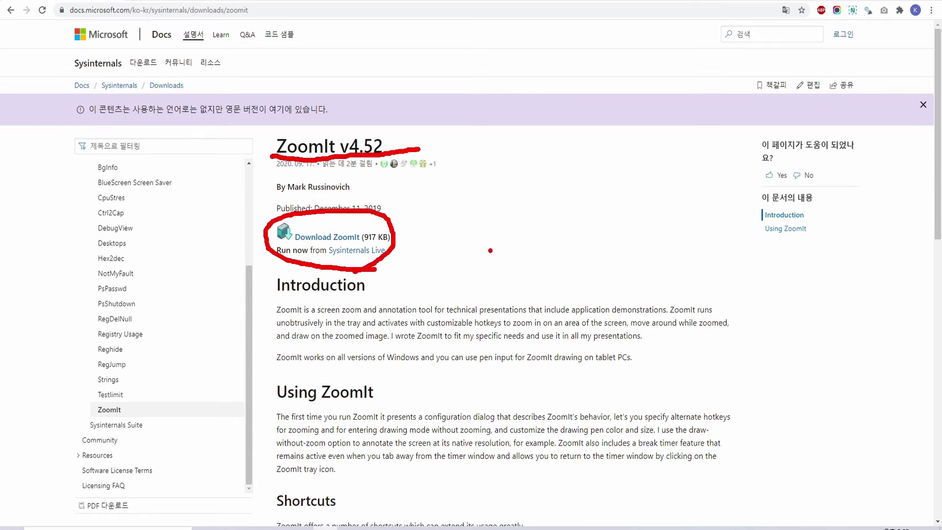
key(e)
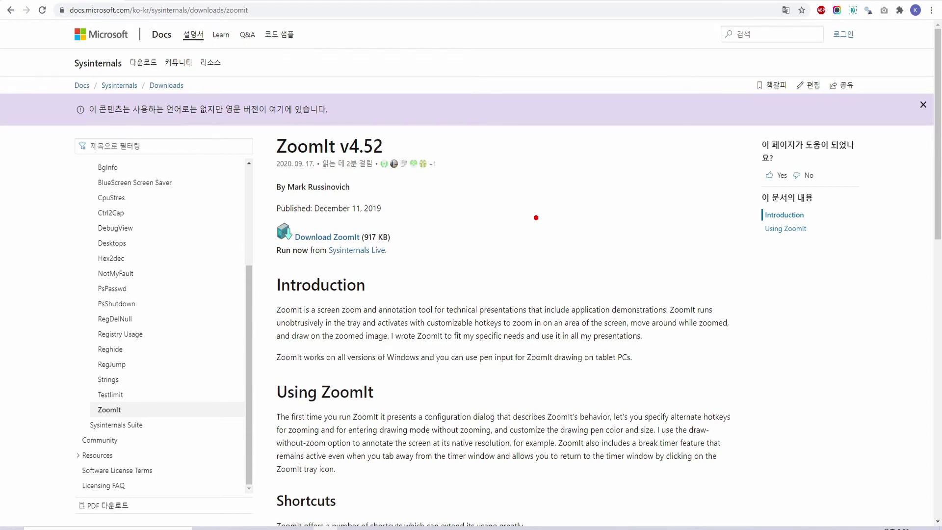
Step: Magnify the ZoomIt web page slightly and return it to normal size, with drawing mode active
scroll(536, 217, up, 4)
scroll(528, 221, down, 3)
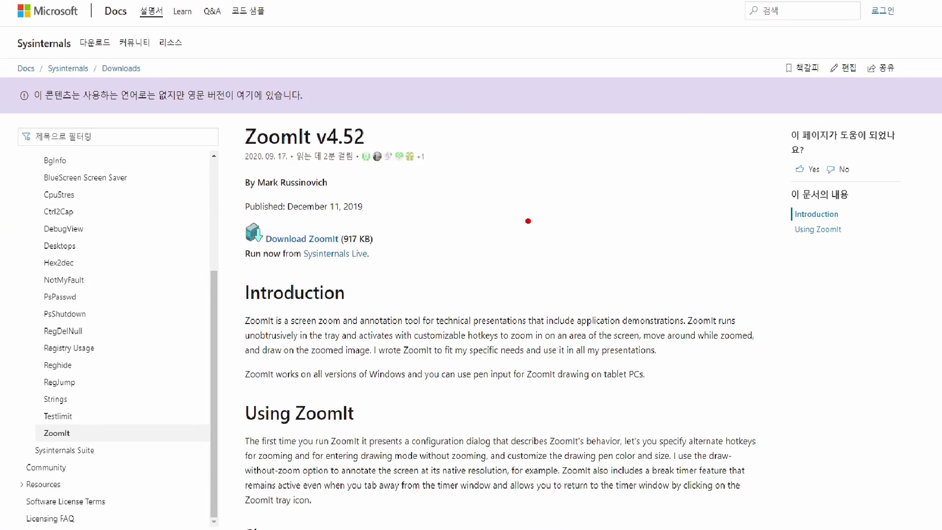
key(Escape)
key(ctrl+2)
scroll(522, 205, up, 4)
scroll(521, 206, up, 1)
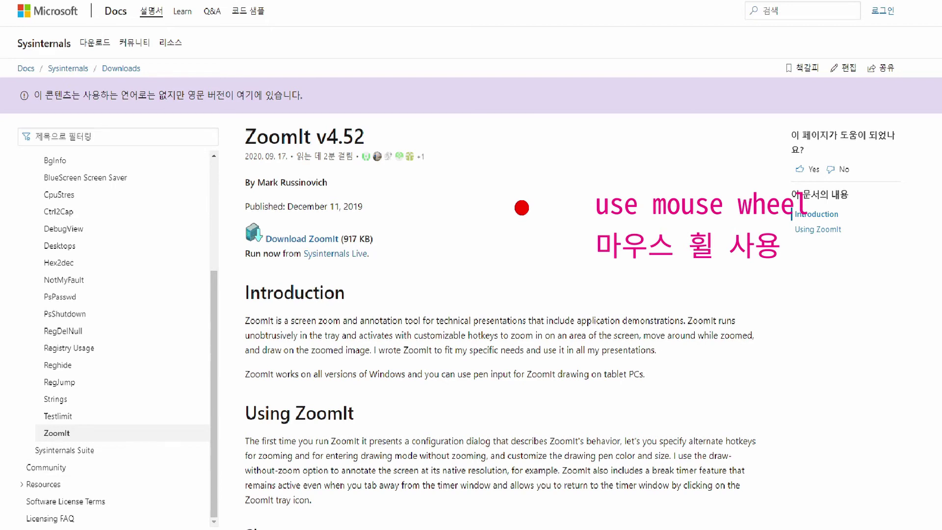
scroll(521, 208, down, 2)
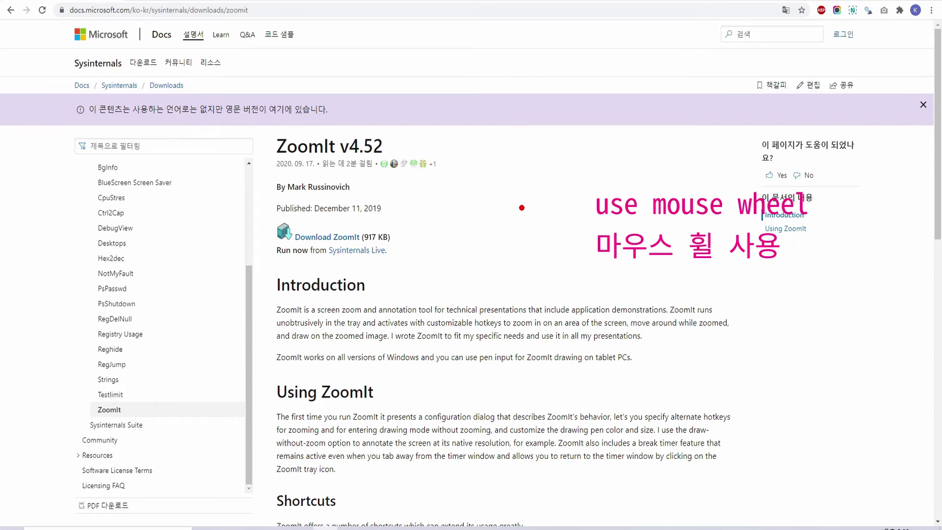
Step: Thicken the red pen and draw two straight horizontal lines in the blank area beside the Download ZoomIt link
scroll(522, 208, up, 5)
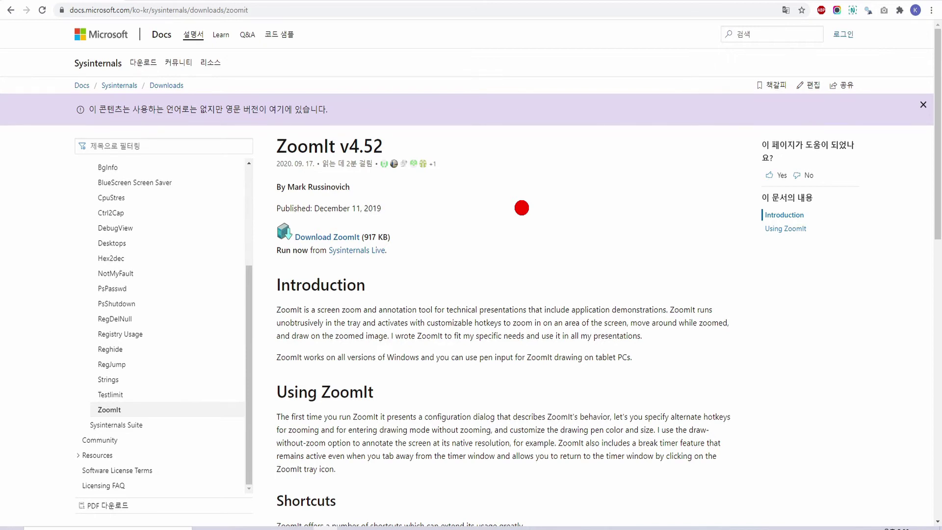
scroll(521, 208, down, 4)
scroll(522, 210, down, 2)
scroll(528, 221, up, 2)
scroll(528, 221, down, 2)
scroll(528, 221, up, 4)
drag(609, 203, 651, 203)
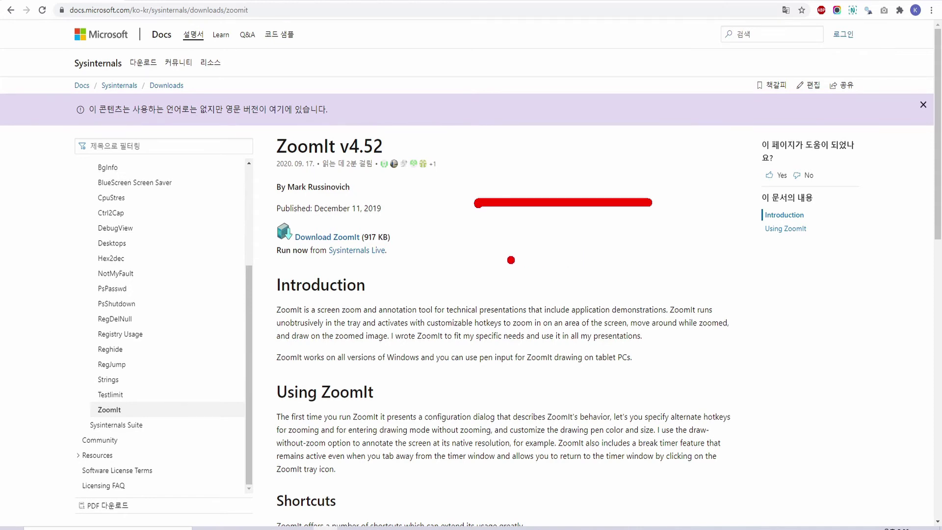
drag(480, 258, 751, 257)
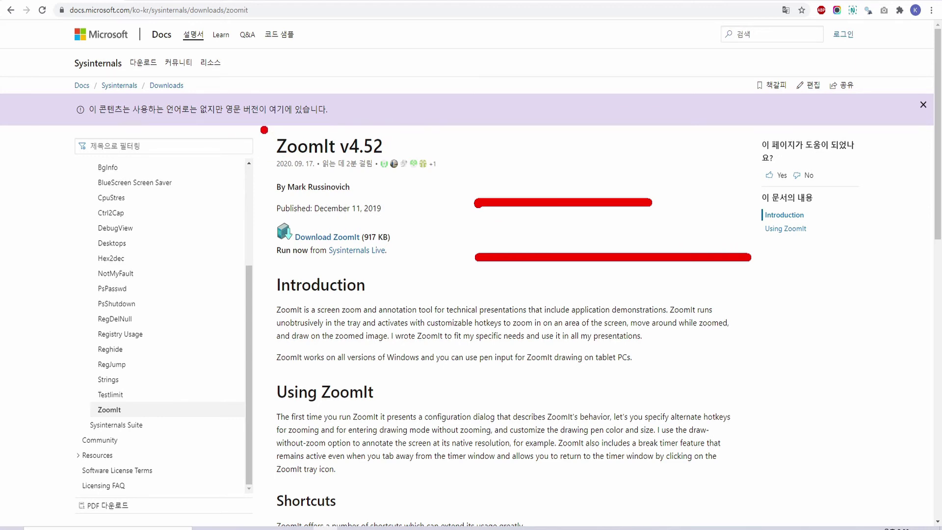
Step: Draw red rectangles around the ZoomIt v4.52 heading and the Microsoft Docs header, and two ellipses over the Introduction and Using ZoomIt text
drag(266, 126, 483, 177)
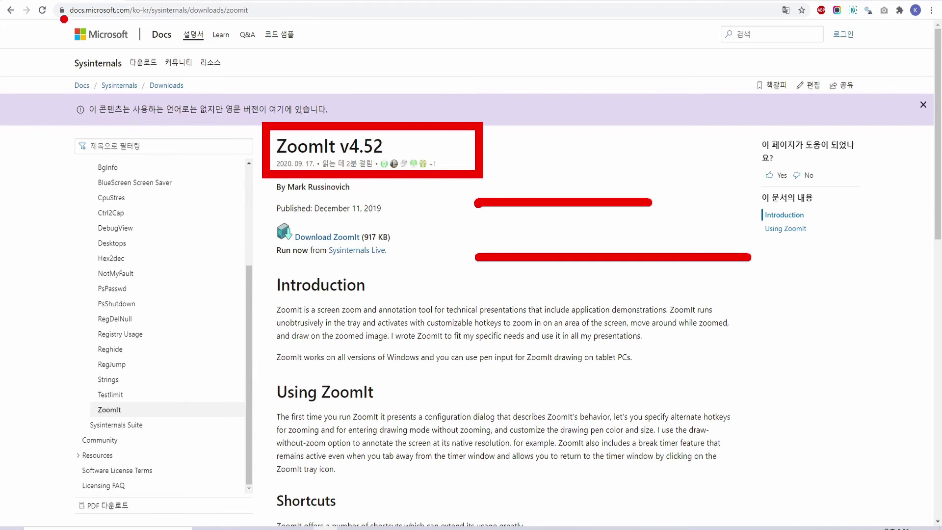
drag(62, 23, 369, 53)
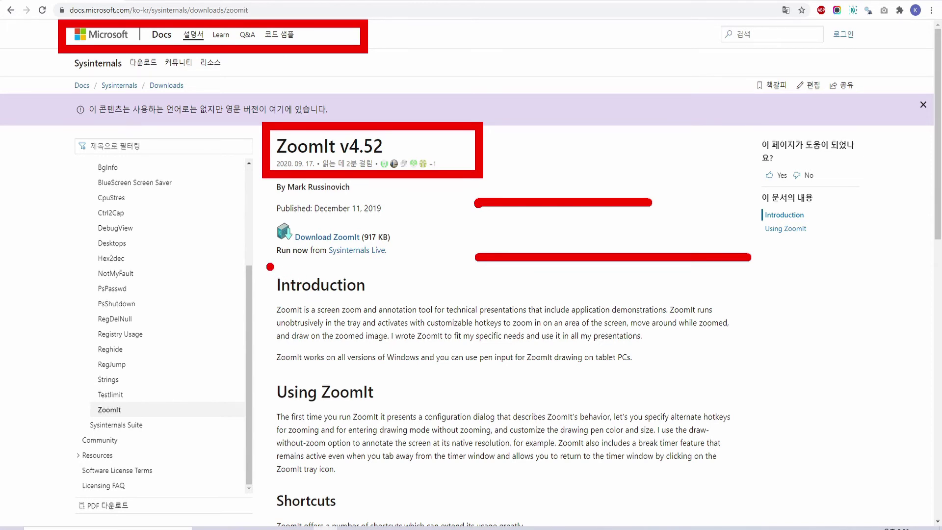
mouse_move(270, 267)
mouse_down()
mouse_move(336, 324)
mouse_move(423, 433)
mouse_up()
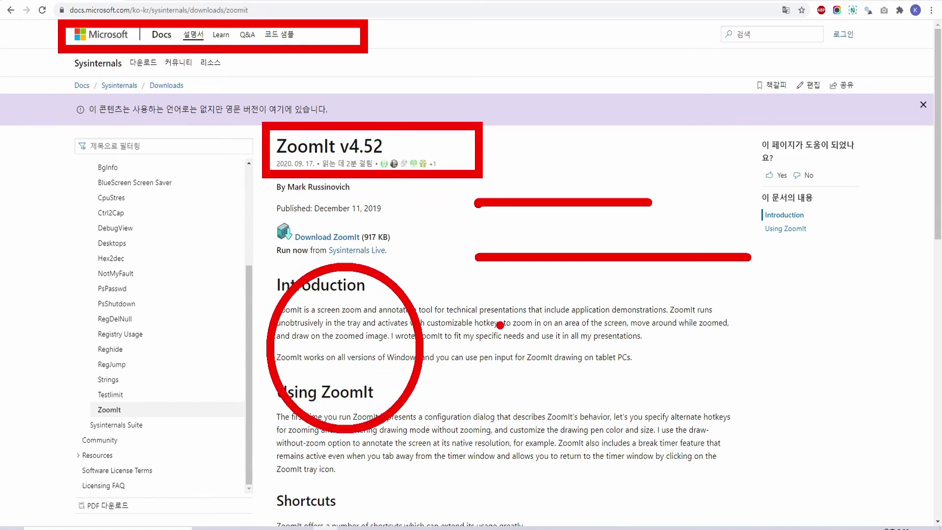
drag(477, 294, 638, 459)
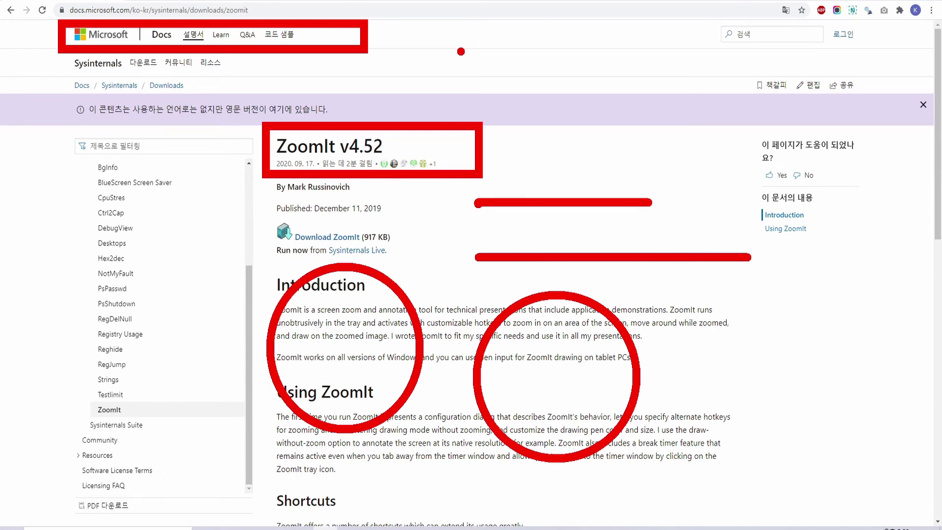
Step: Draw three red arrows: two pointing left above the ZoomIt heading and one pointing right from the second ellipse
drag(460, 51, 776, 98)
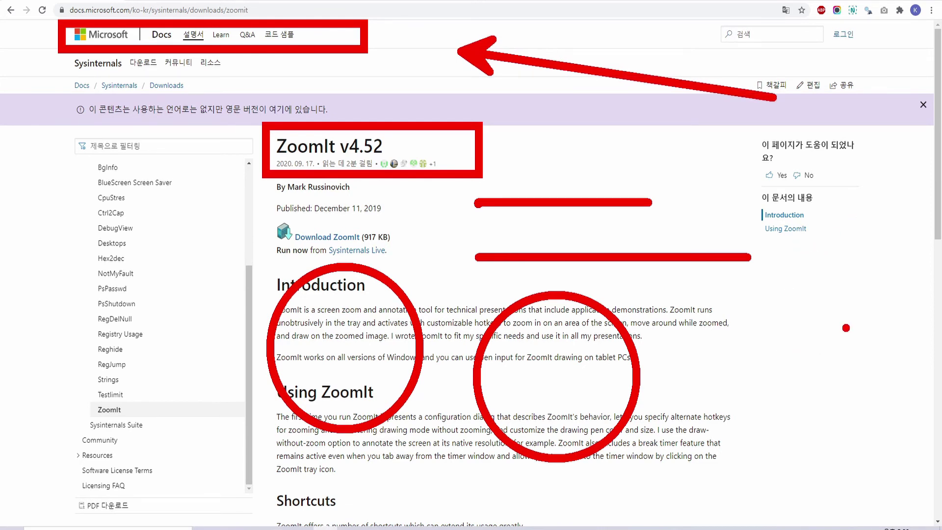
drag(846, 328, 633, 326)
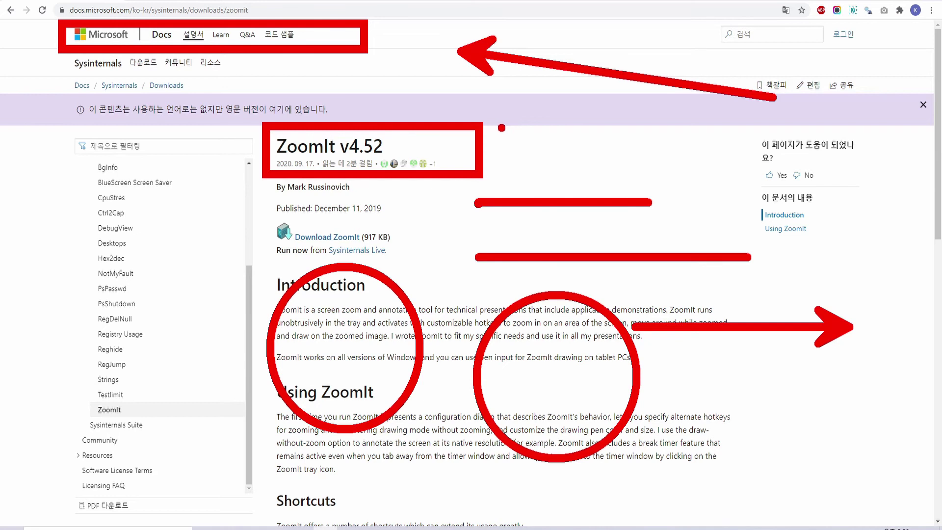
mouse_move(468, 102)
mouse_down()
mouse_move(680, 111)
mouse_move(680, 103)
mouse_up()
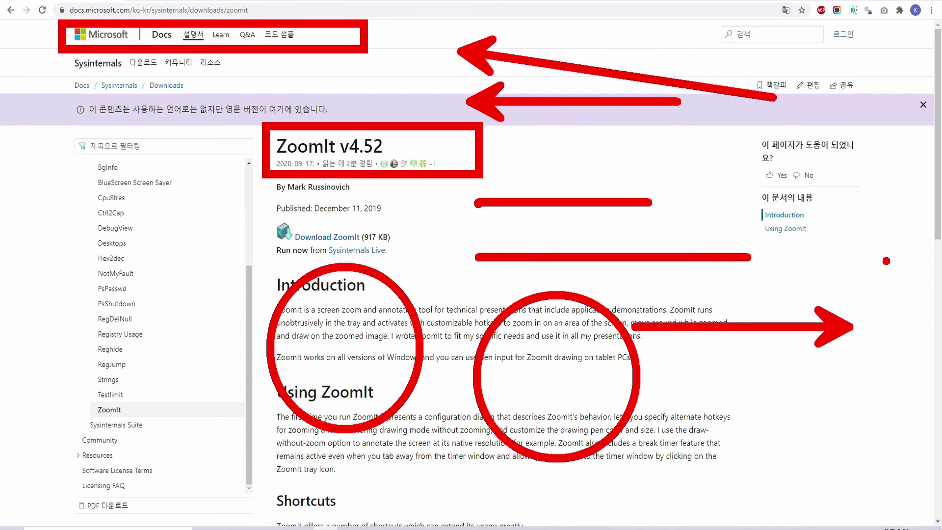
Step: Add the word "text" in red above the right-pointing arrow and draw a short horizontal line beside it
drag(891, 273, 891, 316)
text(text)
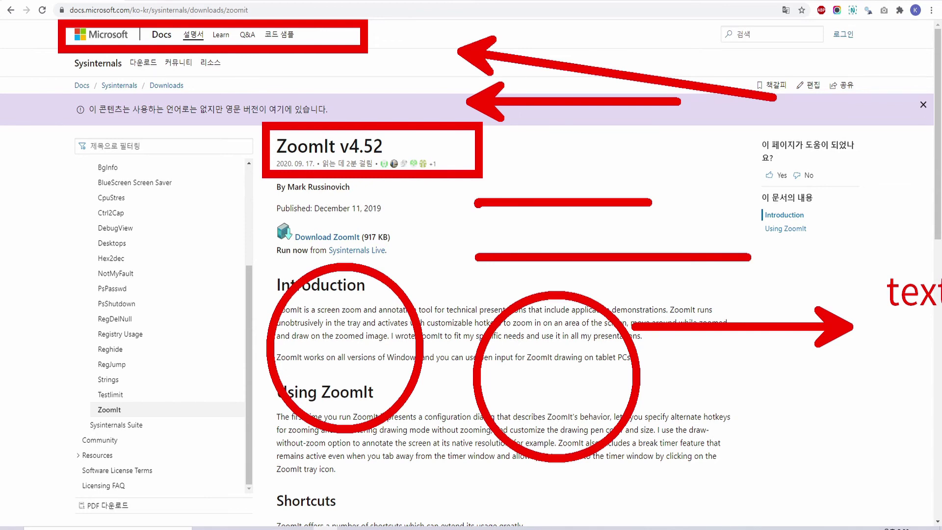
drag(773, 266, 817, 266)
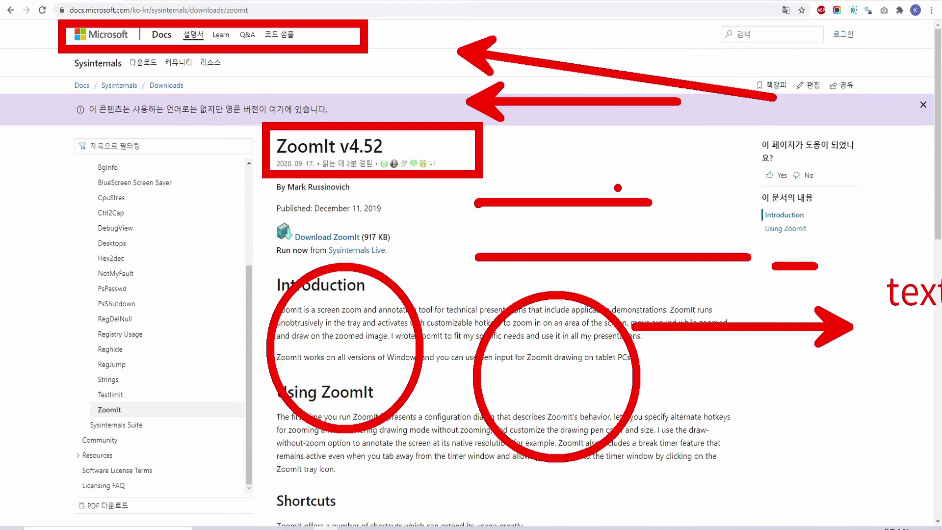
Step: Undo the latest annotations one by one: the short line, the text, the three arrows and the second ellipse
key(ctrl+z)
key(ctrl+z)
key(ctrl+z)
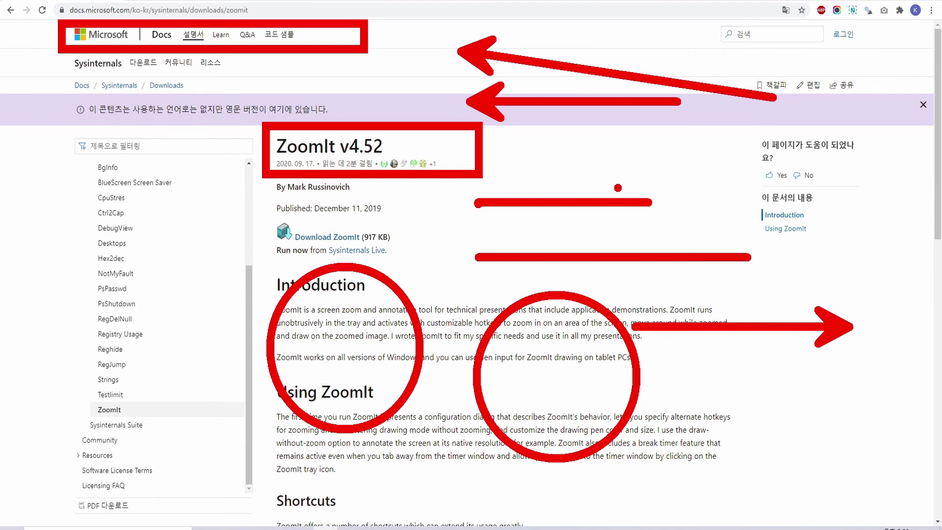
key(ctrl+z)
key(ctrl+z)
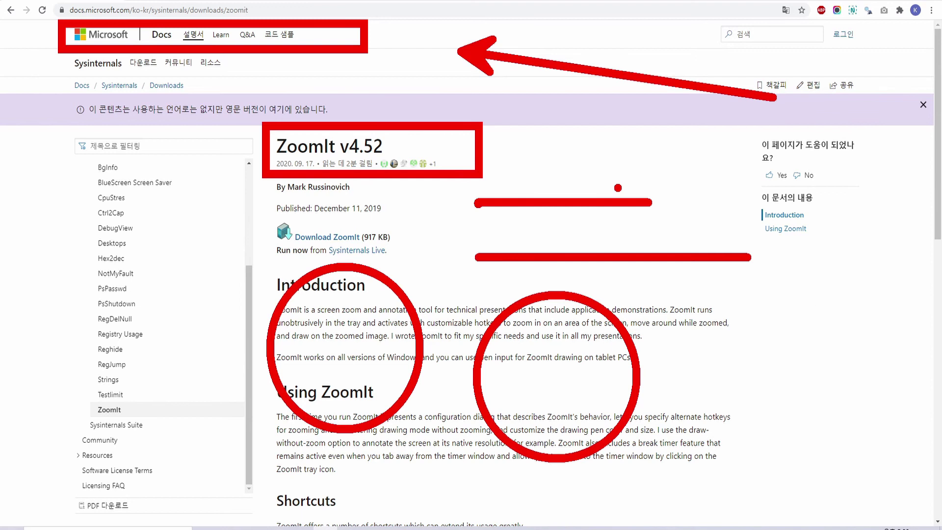
key(ctrl+z)
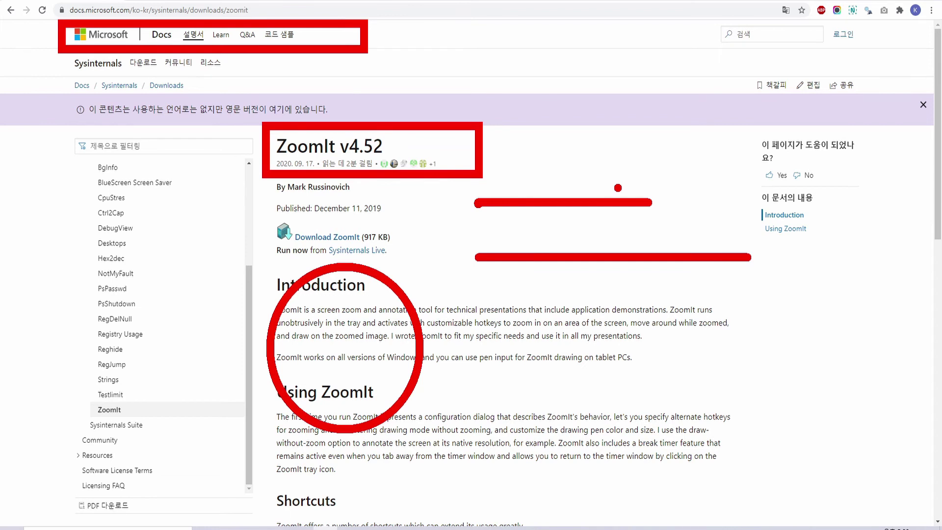
Step: Erase all remaining annotations from the page and leave drawing mode
key(e)
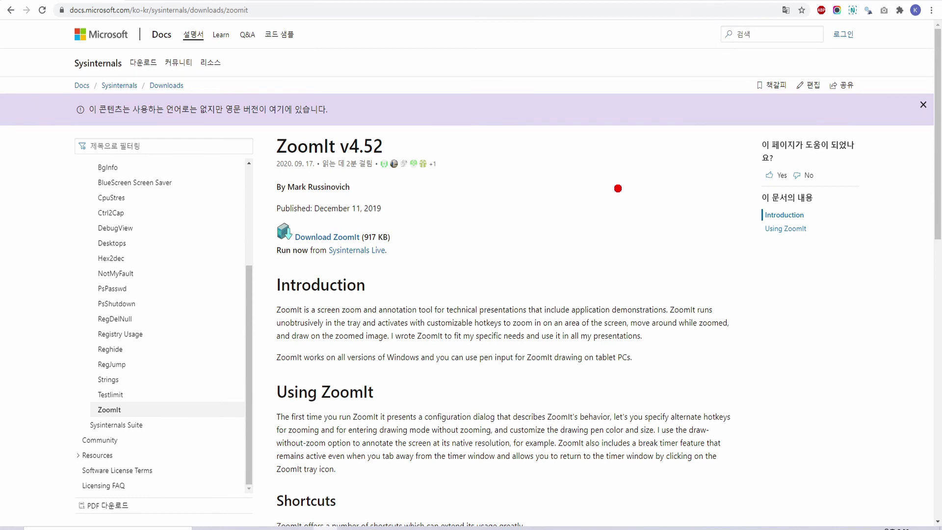
key(Escape)
Step: Open the ZoomIt options, examine the text font settings for typing mode, and close them without changing the font
click(813, 528)
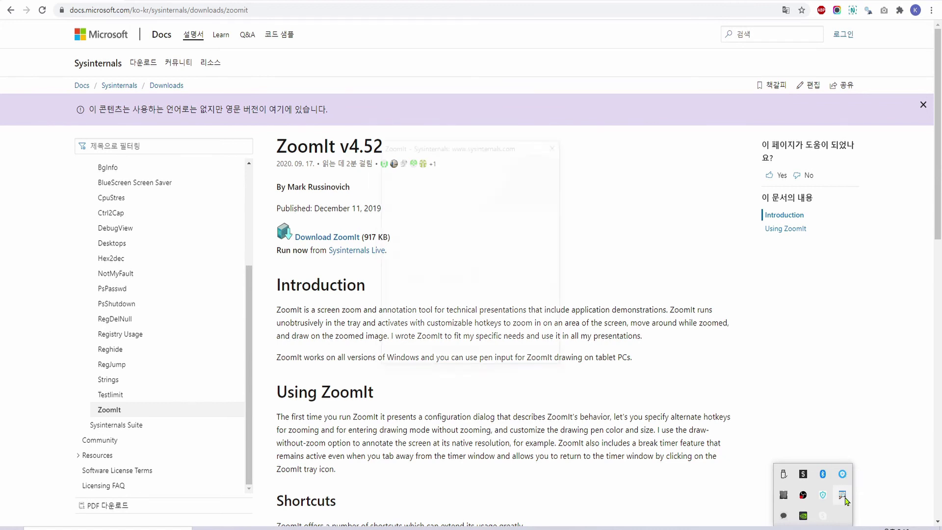
double_click(842, 495)
right_click(842, 496)
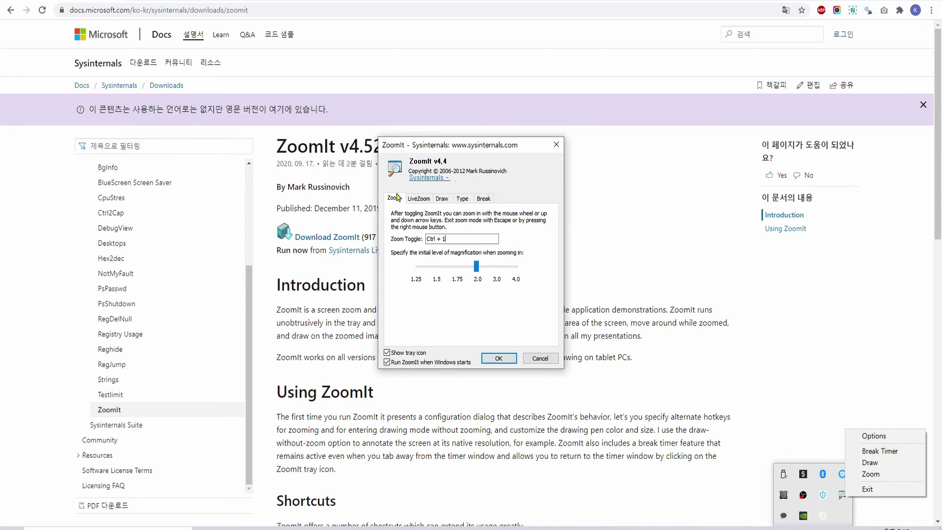
click(467, 202)
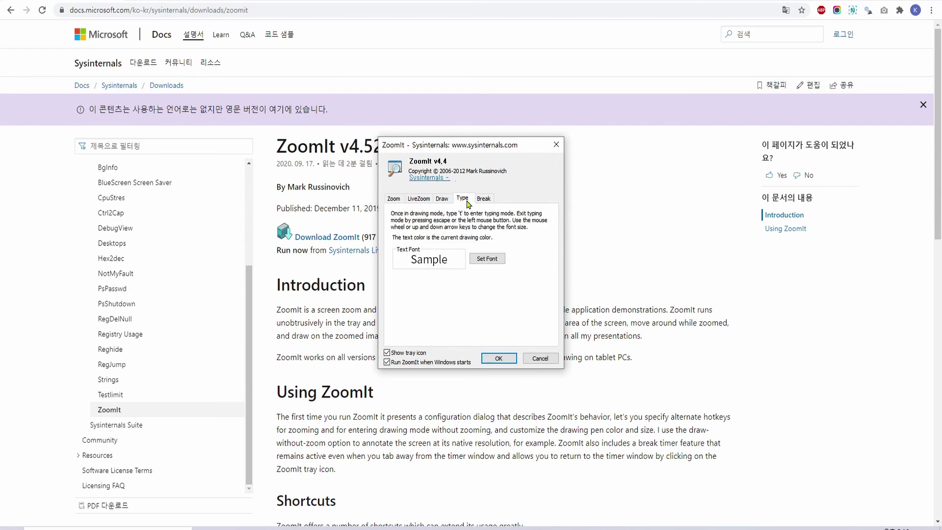
click(487, 259)
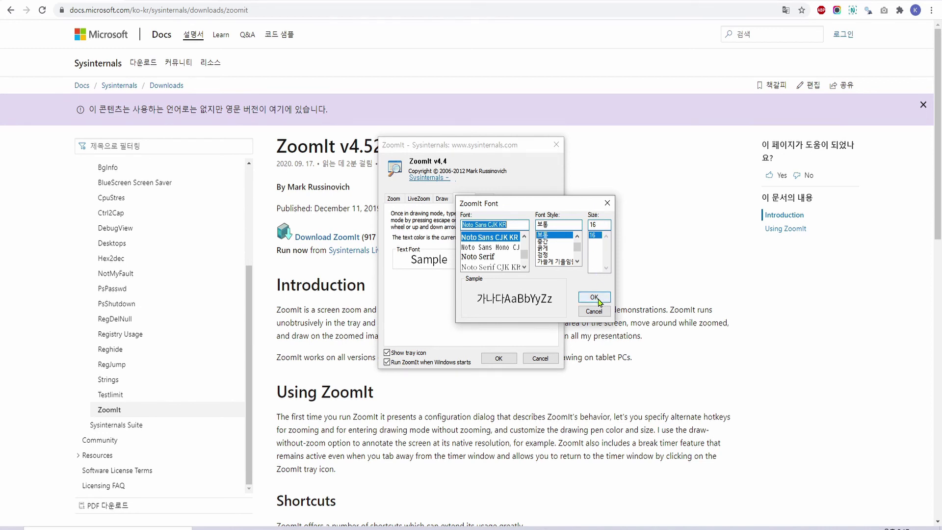
click(608, 204)
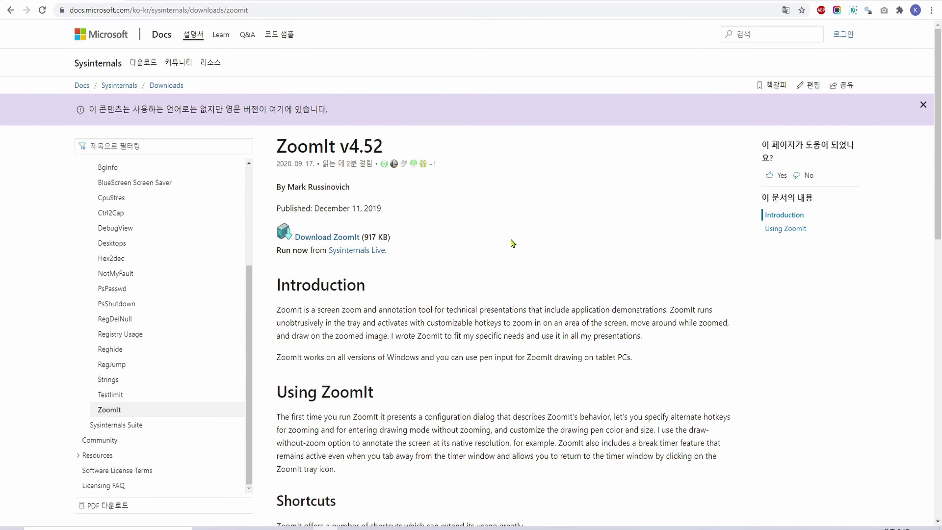
Step: Write "text text study" in red on the page beside the Download ZoomIt link, and erase it
key(ctrl+2)
drag(535, 238, 536, 280)
text(text)
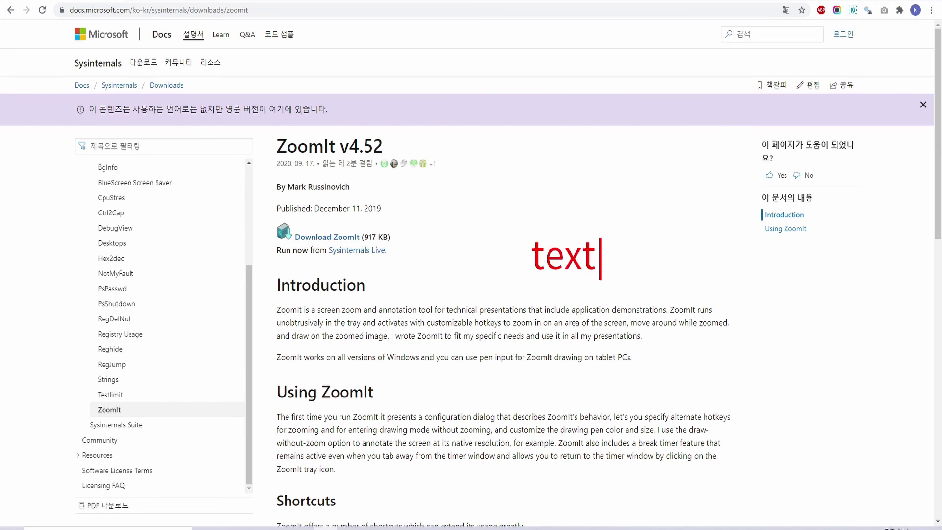
text( te)
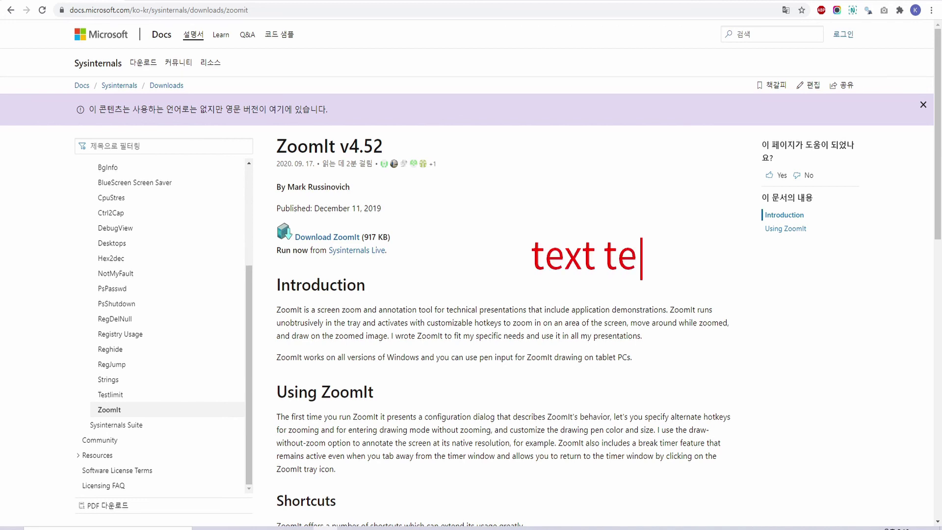
text(xt)
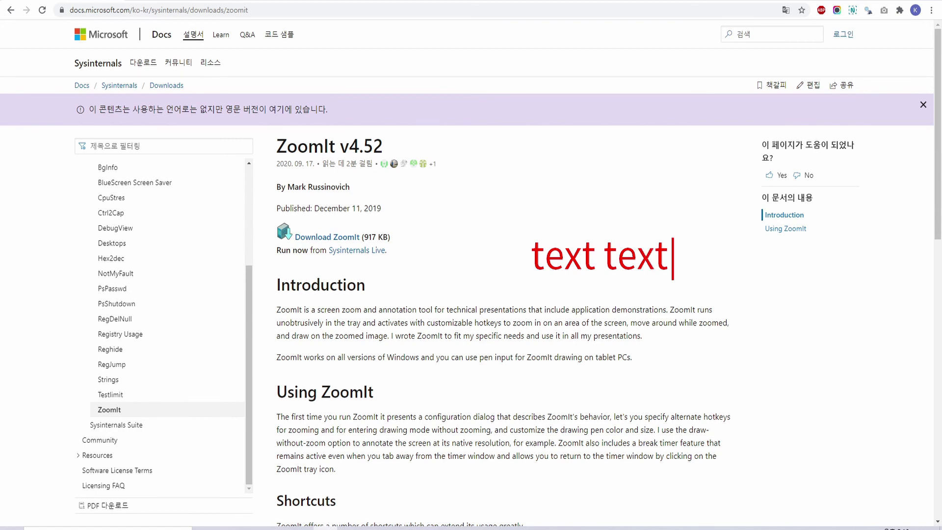
text( study)
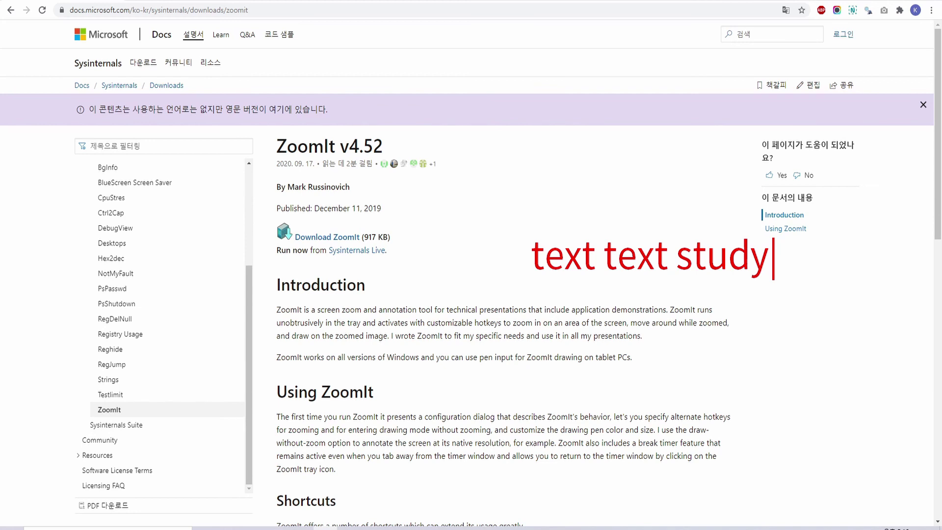
key(Escape)
key(e)
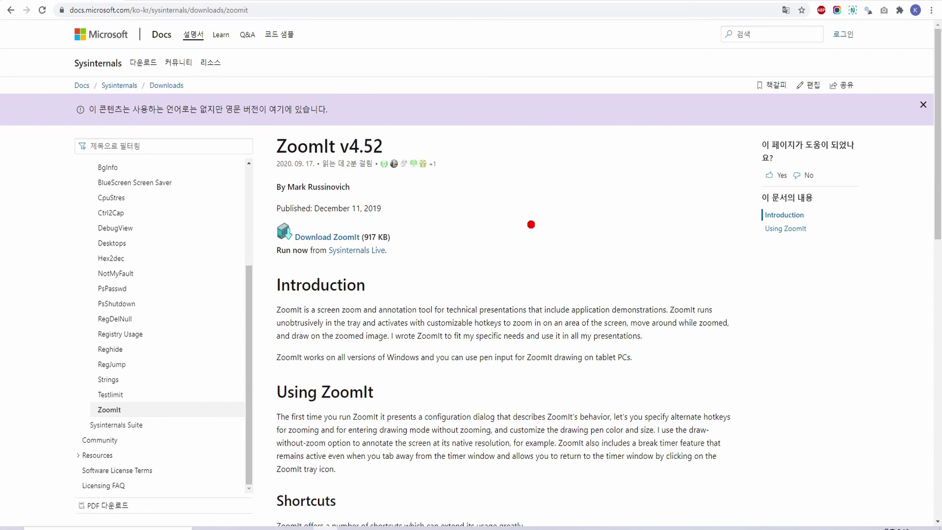
Step: Switch to a blank white sketch screen and draw a red freehand rectangle in its upper middle area
key(w)
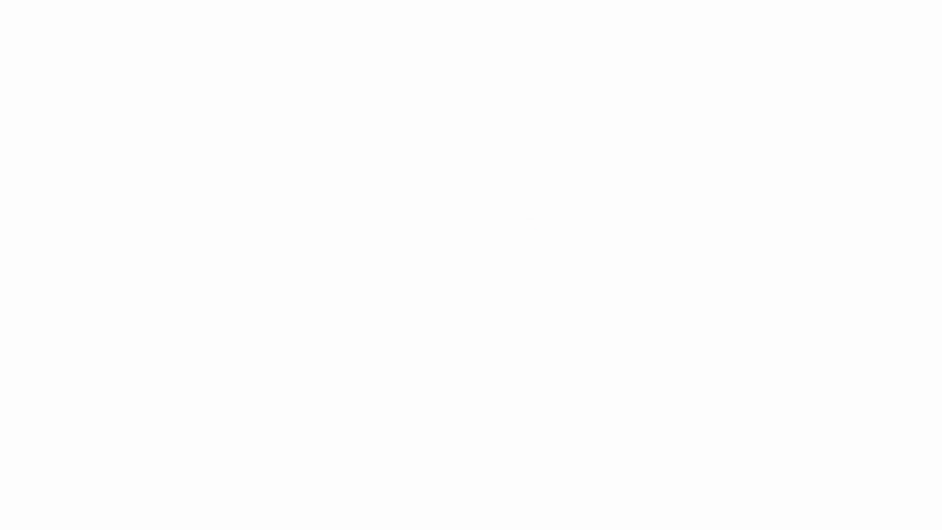
mouse_move(229, 95)
mouse_down()
mouse_move(288, 93)
mouse_move(597, 222)
mouse_move(263, 263)
mouse_move(247, 97)
mouse_up()
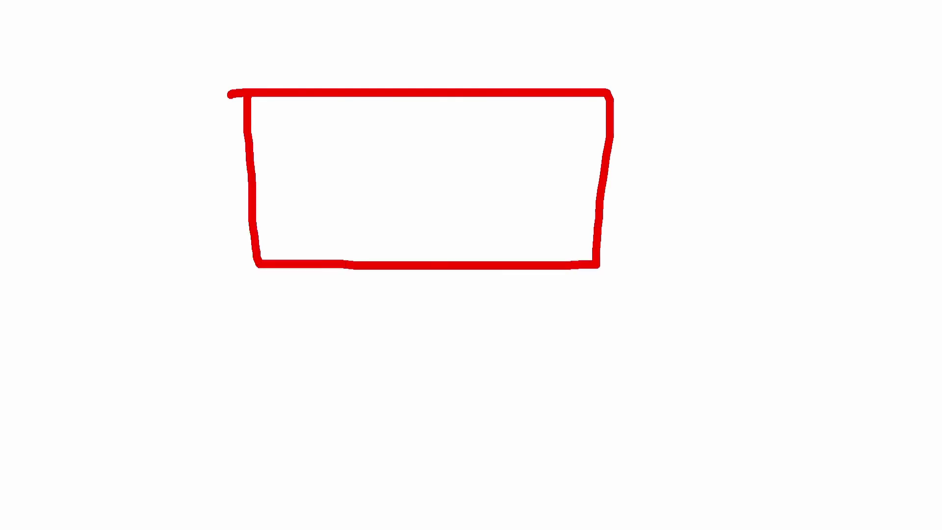